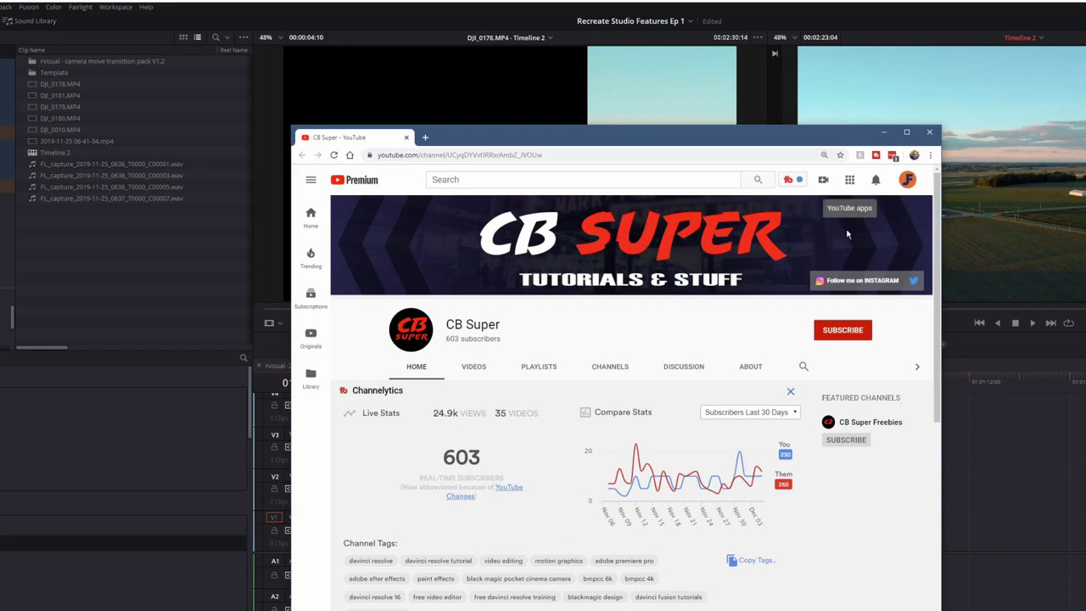
# Scroll around the Edit page to review the DJI_0178.MP4 drone clip on Timeline 2
pyautogui.moveTo(633, 476)
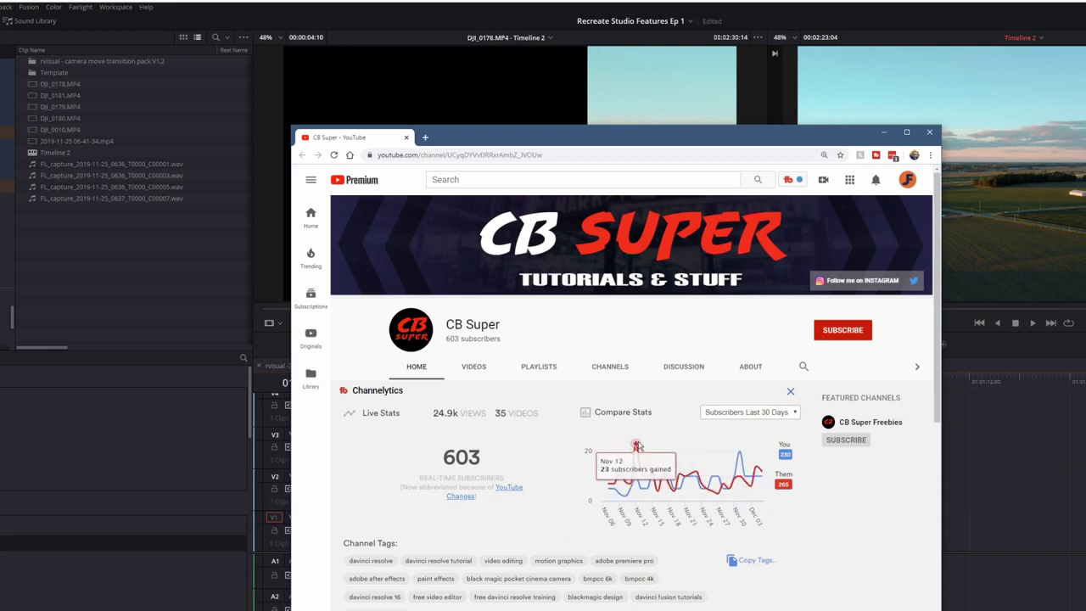
pyautogui.scroll(-5, 662, 509)
pyautogui.scroll(-2, 661, 525)
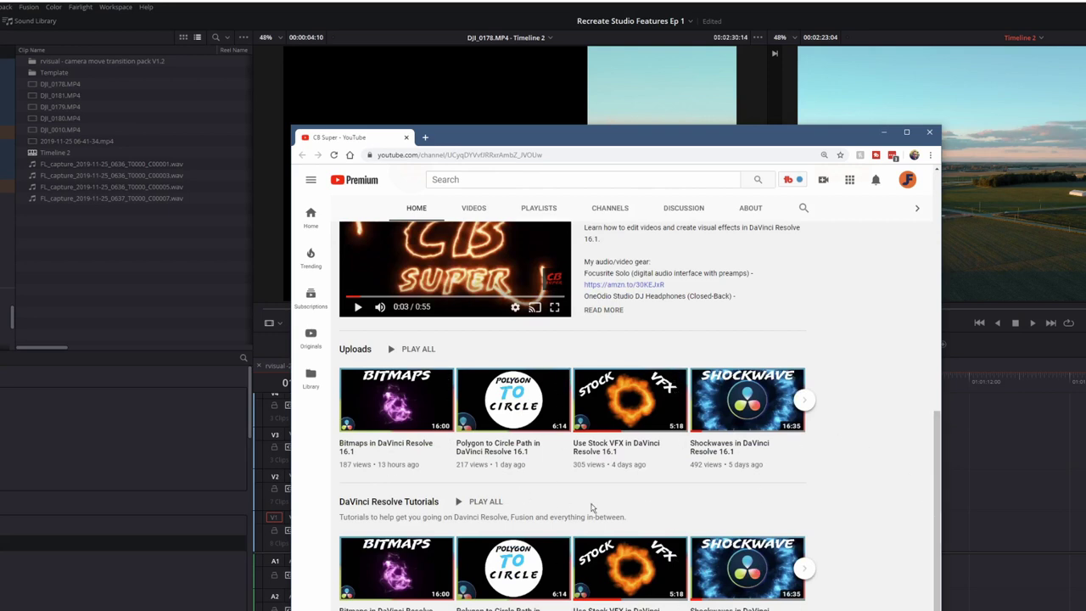
pyautogui.scroll(8, 730, 322)
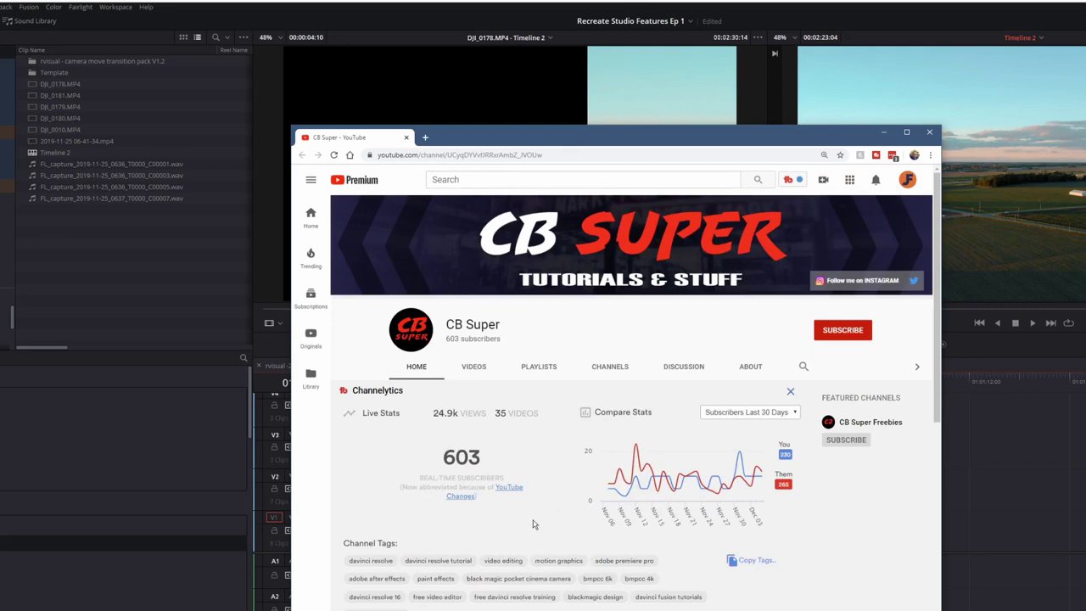
pyautogui.scroll(-6, 676, 579)
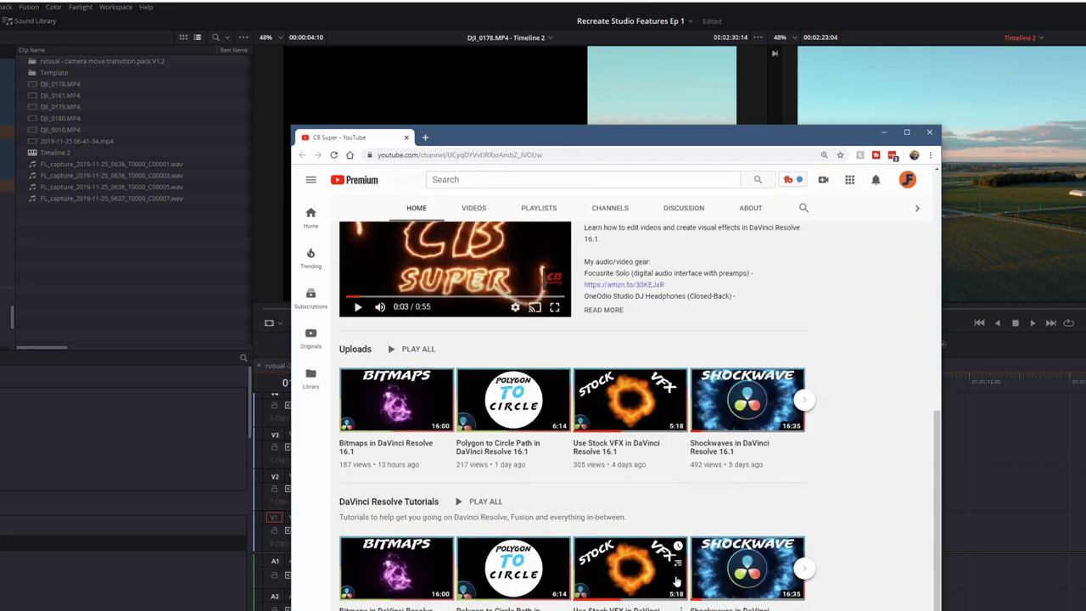
pyautogui.scroll(6, 677, 579)
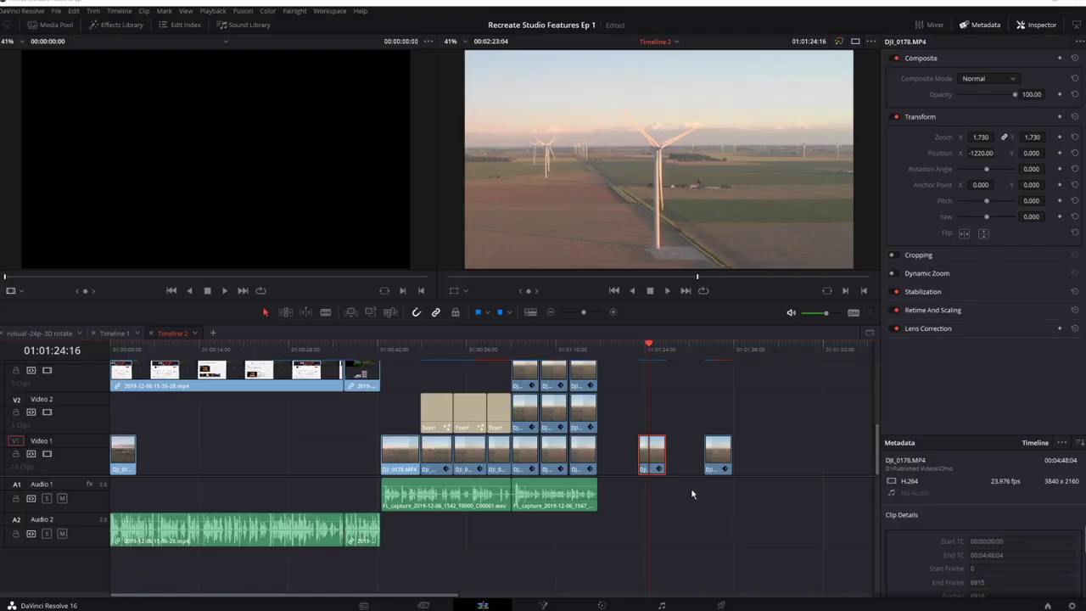
# Check the drone clip's speed, then reveal its Optical Flow and Speed Warp retime settings
pyautogui.rightClick(656, 451)
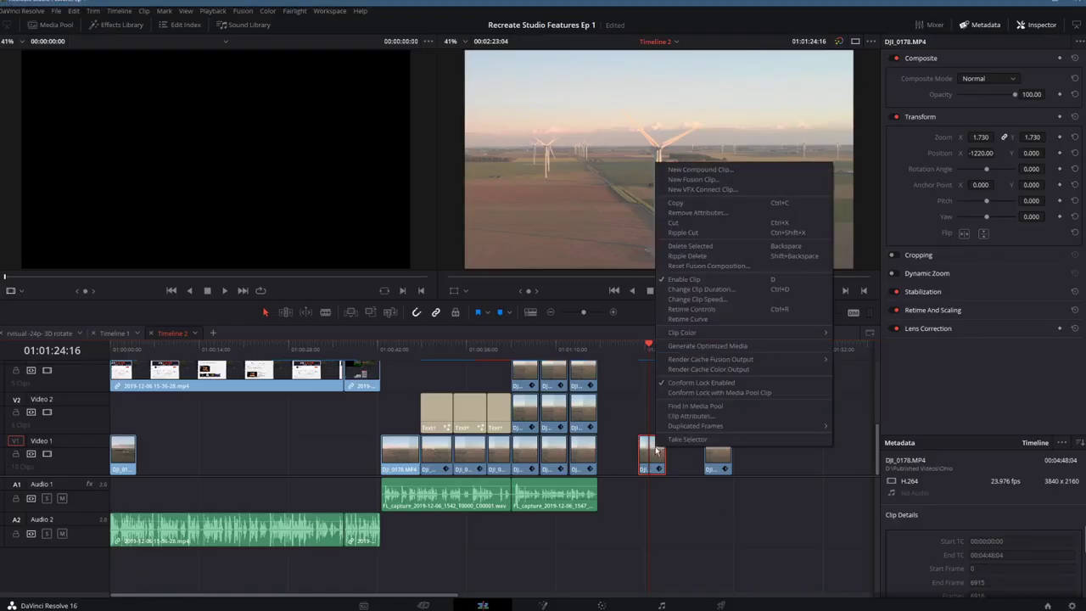
pyautogui.click(714, 300)
pyautogui.click(633, 308)
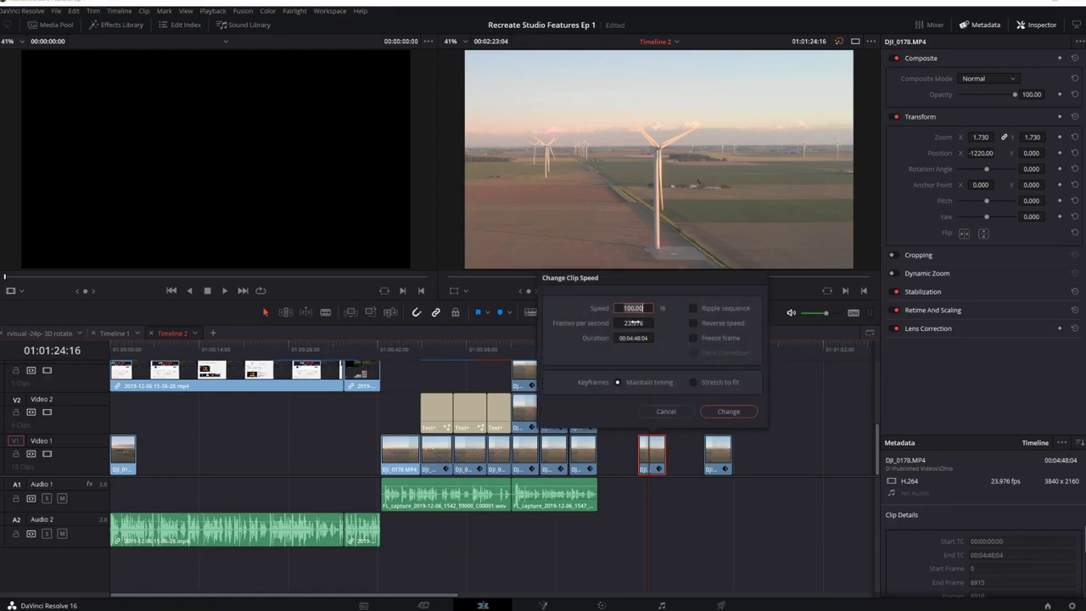
pyautogui.press('Escape')
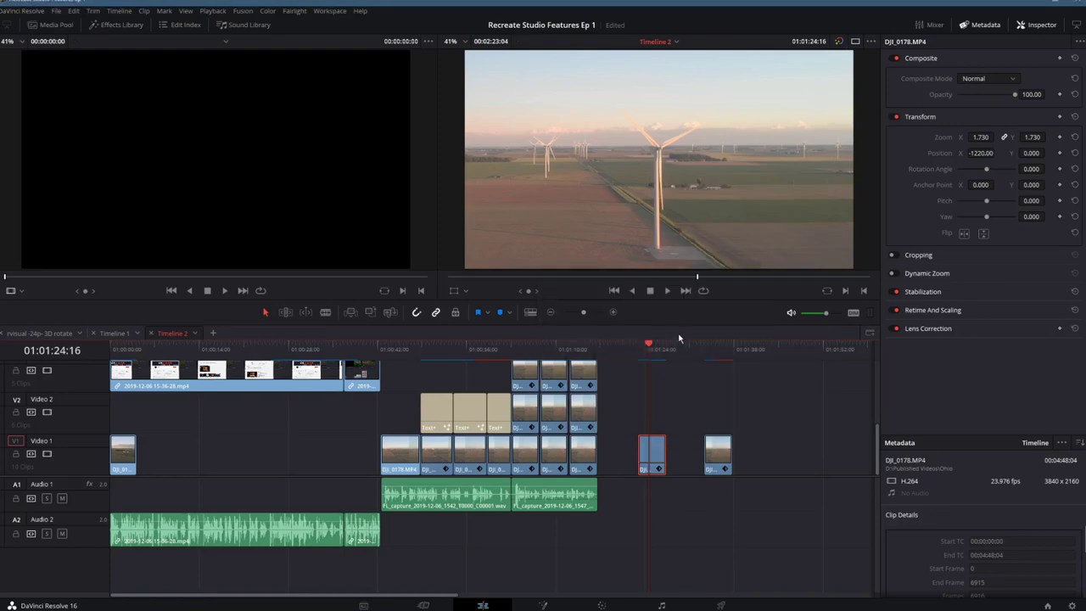
pyautogui.click(932, 310)
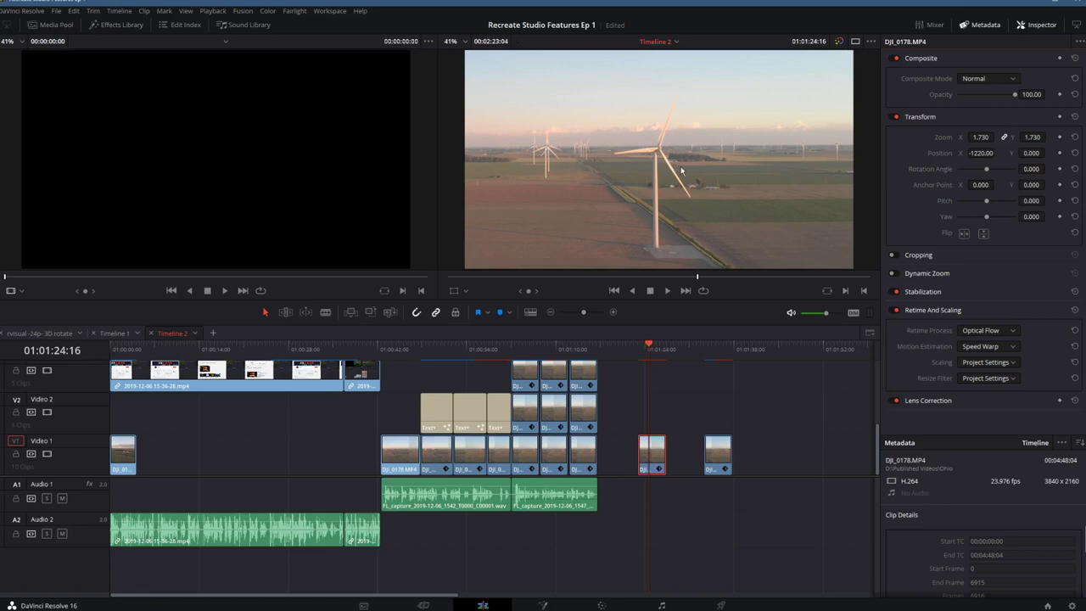
# Set the drone clip's speed back to 100% at playhead 01:01:33:09
pyautogui.click(706, 349)
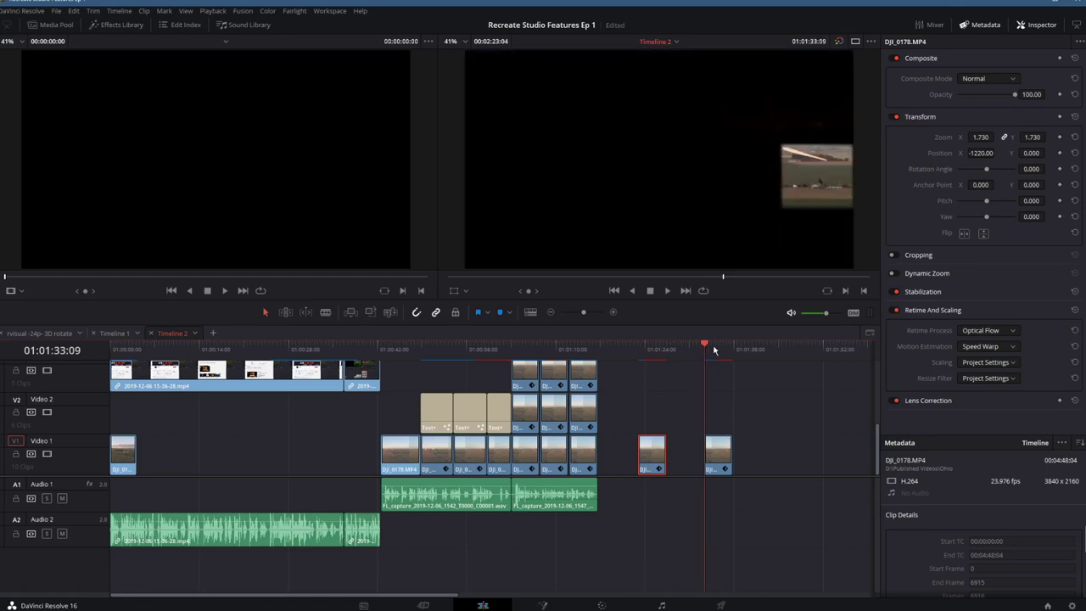
pyautogui.click(601, 606)
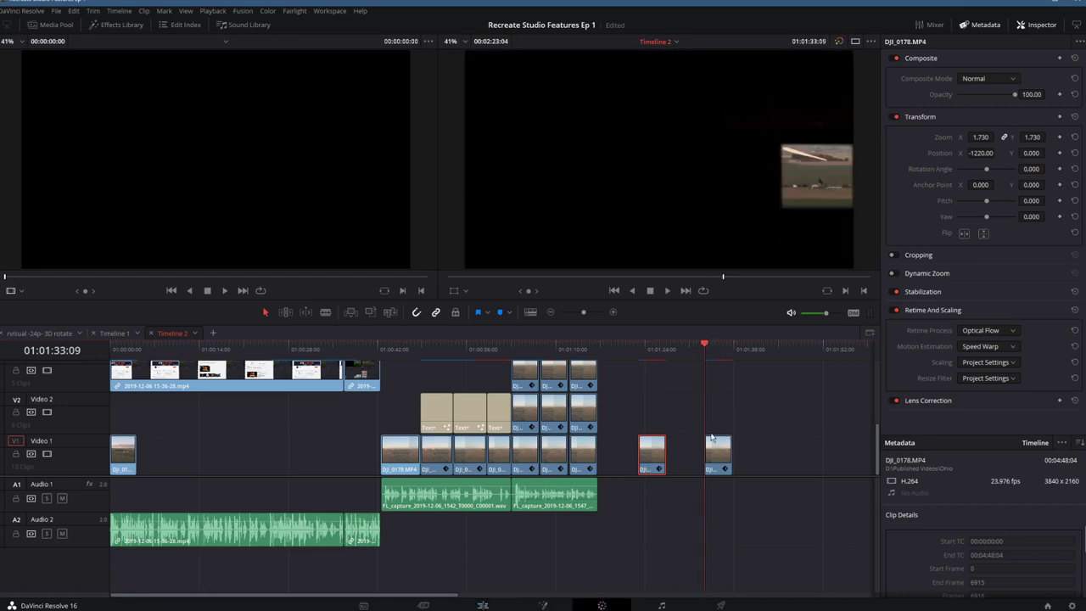
pyautogui.rightClick(657, 454)
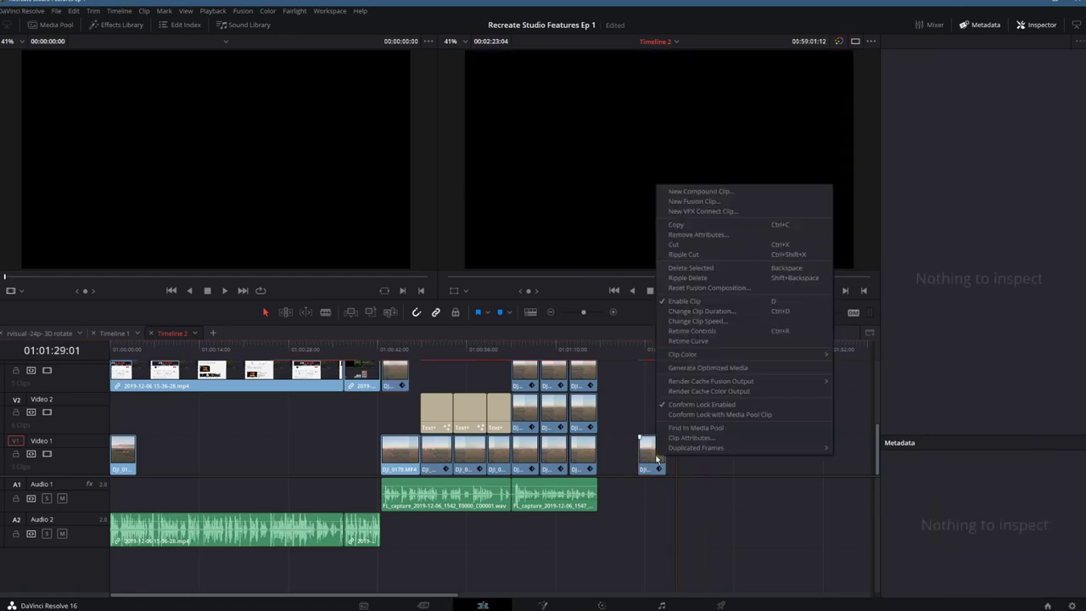
pyautogui.click(694, 321)
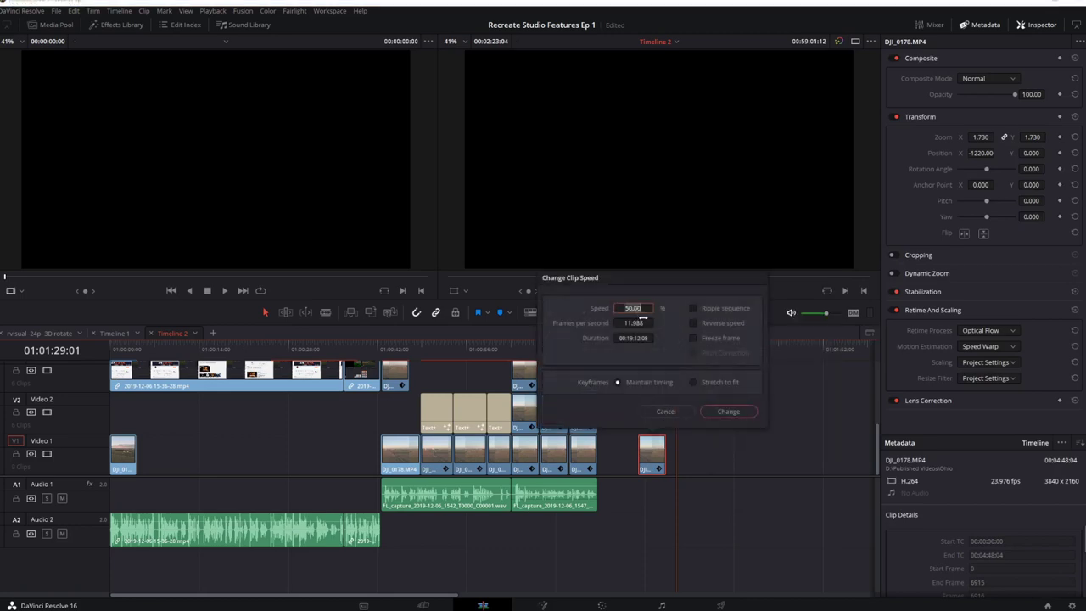
pyautogui.write('100')
pyautogui.press('Return')
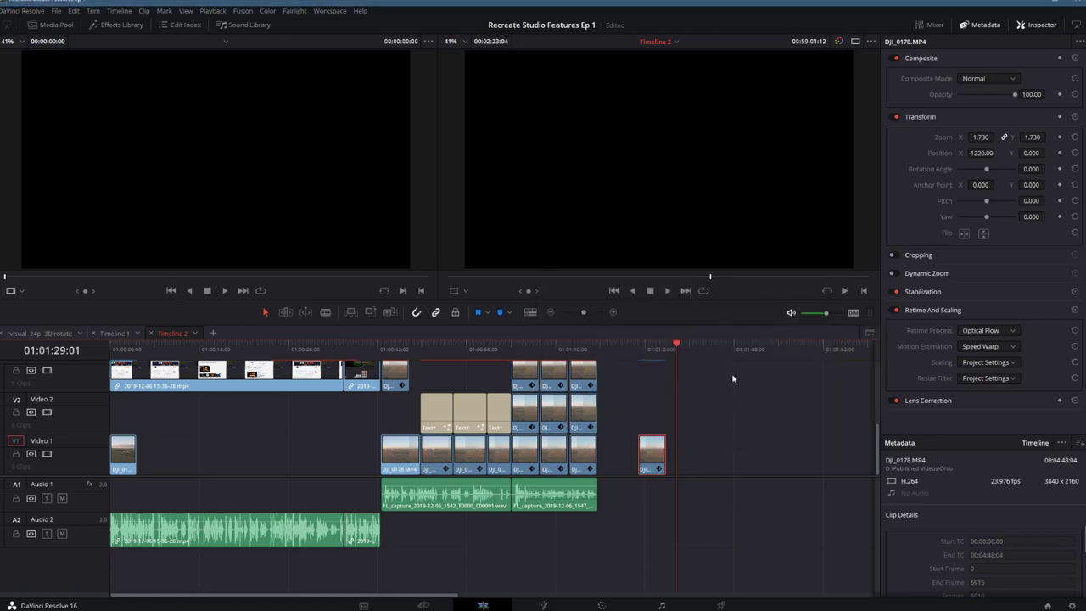
# Paste a copy of the clip and move it further right on Video 1
pyautogui.hotkey('ctrl', 'v')
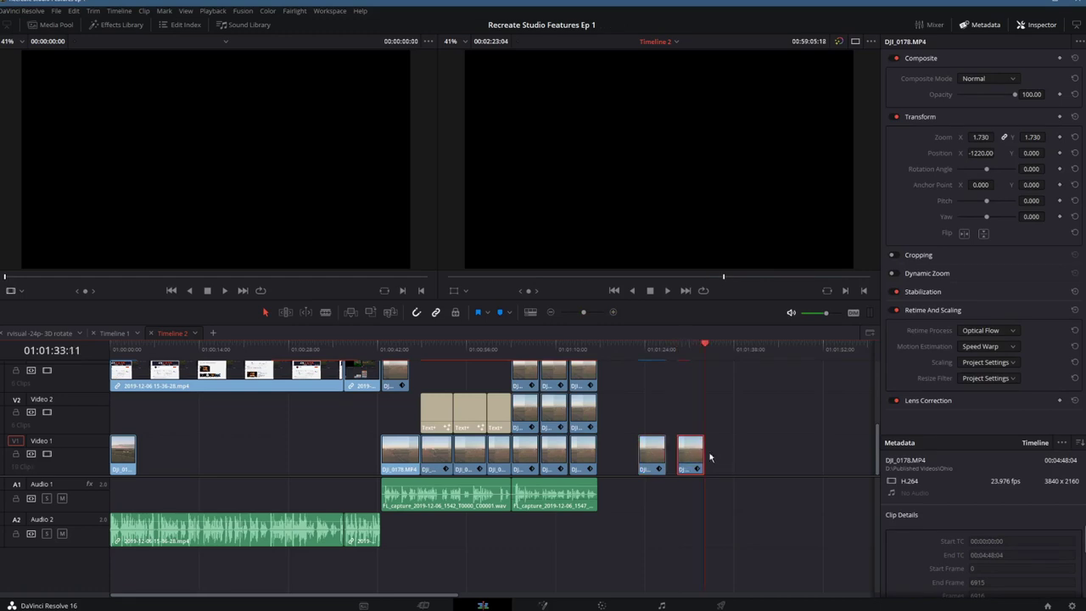
pyautogui.moveTo(694, 457); pyautogui.dragTo(723, 455)
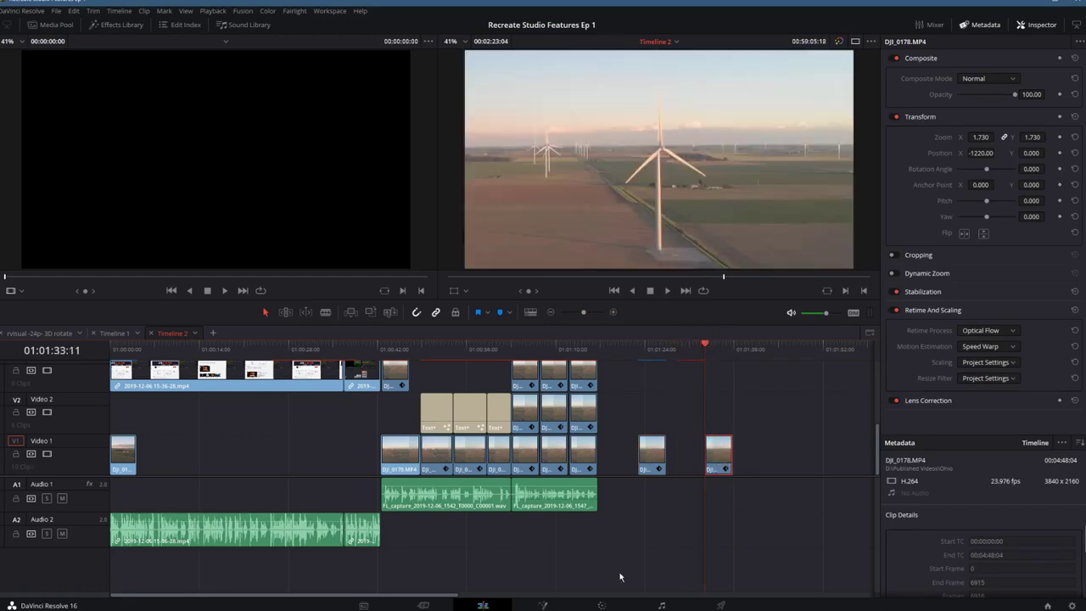
pyautogui.click(550, 603)
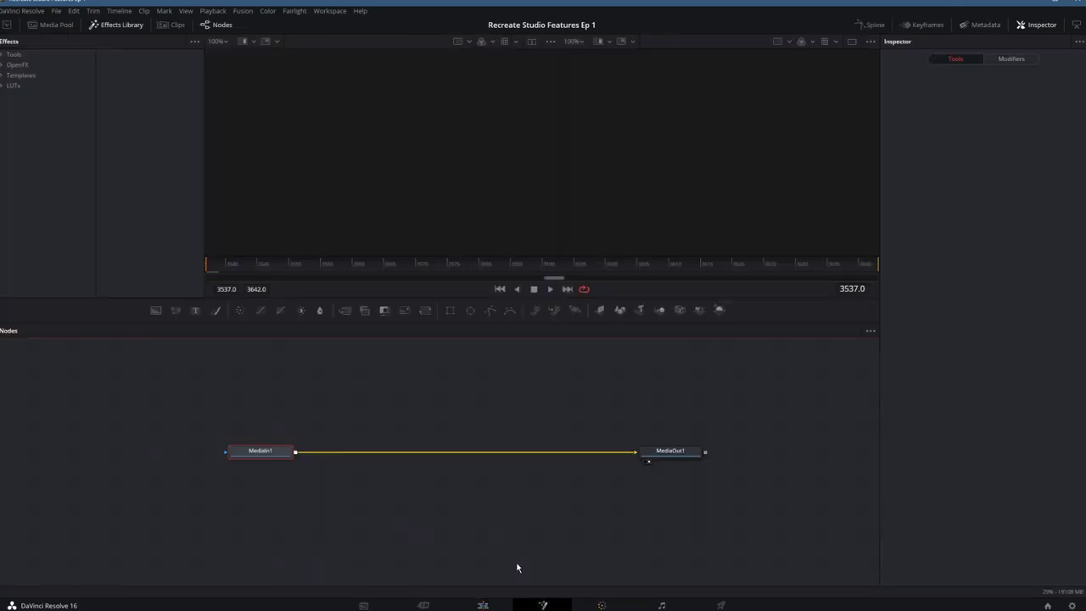
# Insert an OpticalFlow node after MediaIn1 and line up MediaIn1, OpticalFlow1 and MediaOut1
pyautogui.moveTo(263, 450); pyautogui.dragTo(142, 412)
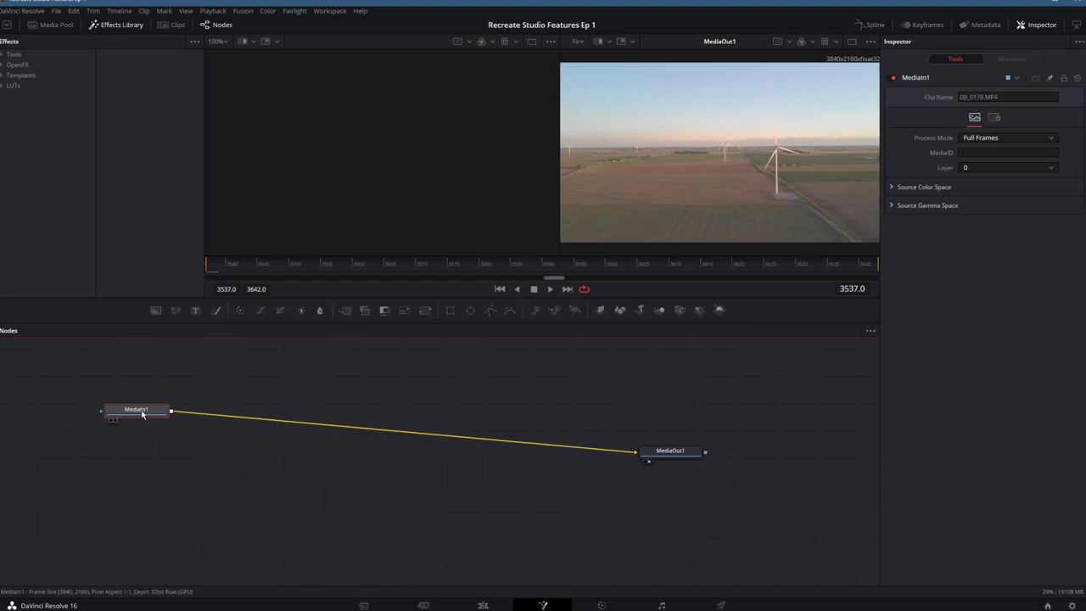
pyautogui.hotkey('shift', 'space')
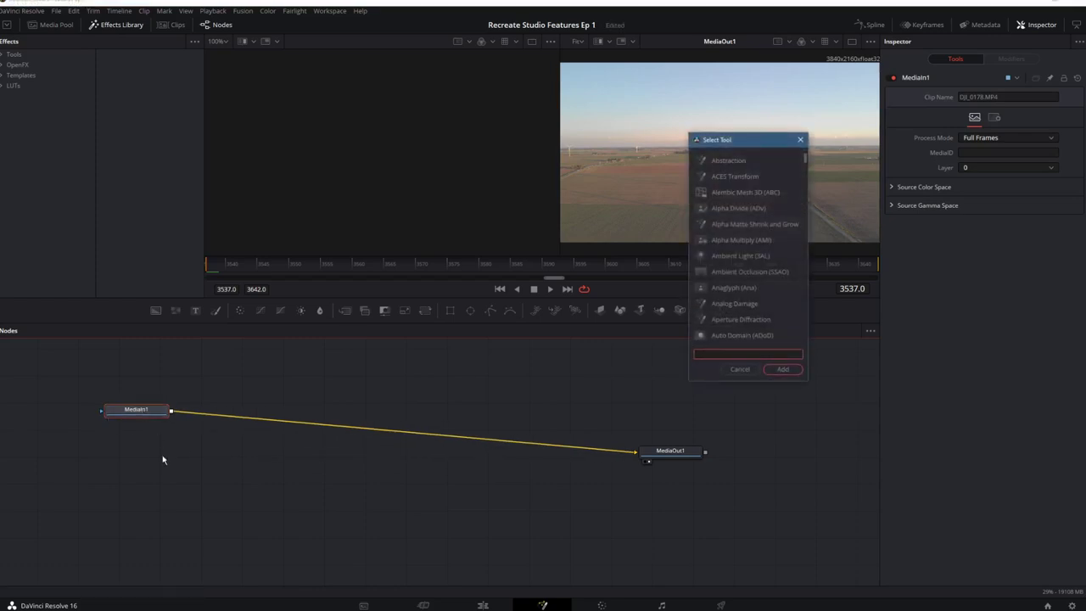
pyautogui.write('op')
pyautogui.press('Return')
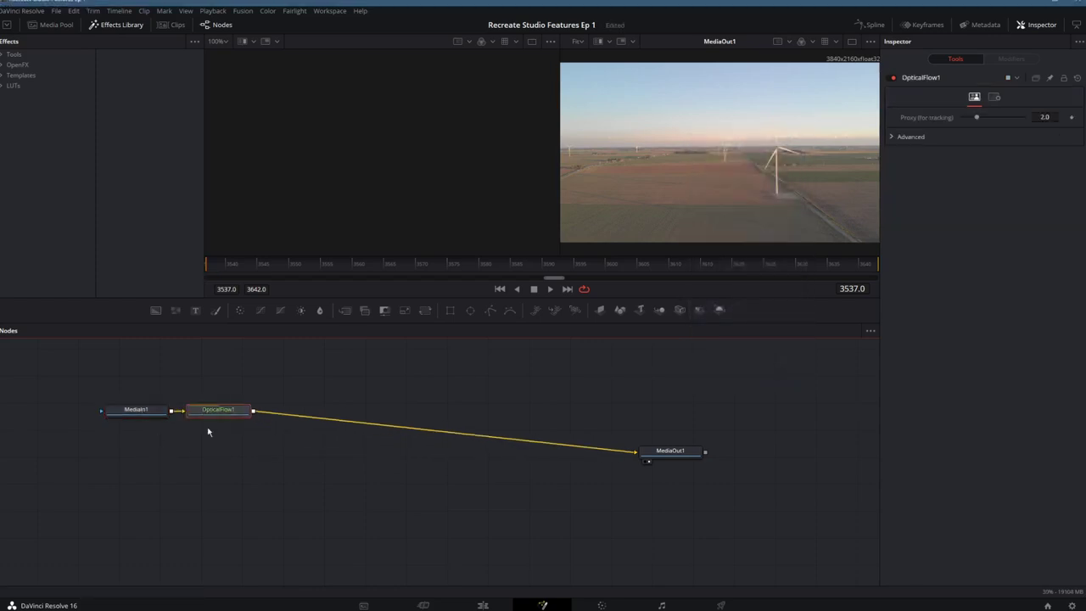
pyautogui.moveTo(223, 415); pyautogui.dragTo(283, 416)
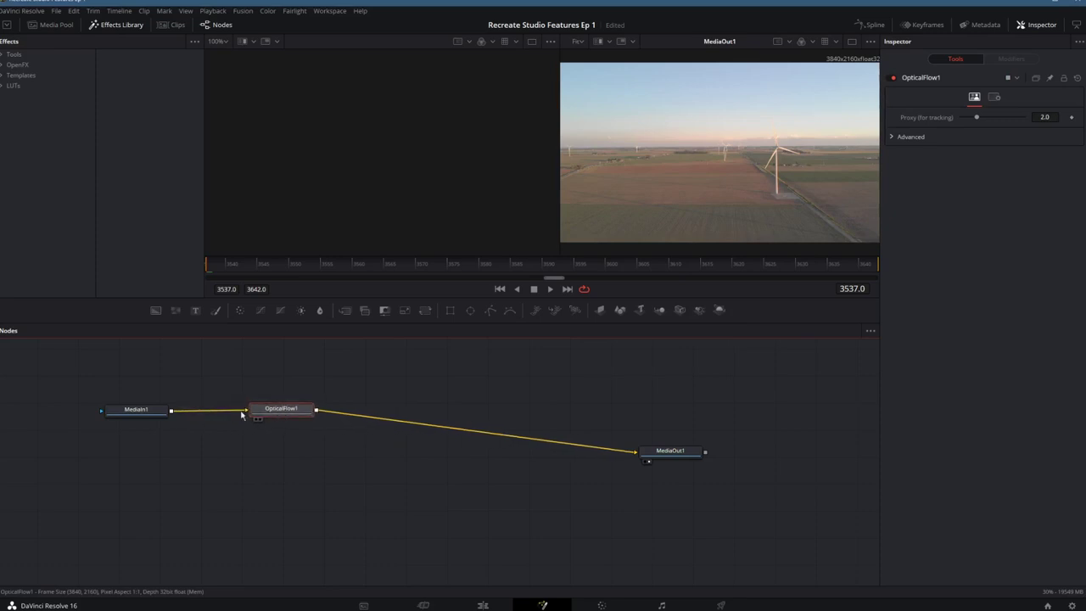
pyautogui.moveTo(142, 412); pyautogui.dragTo(132, 410)
pyautogui.moveTo(670, 451); pyautogui.dragTo(504, 410)
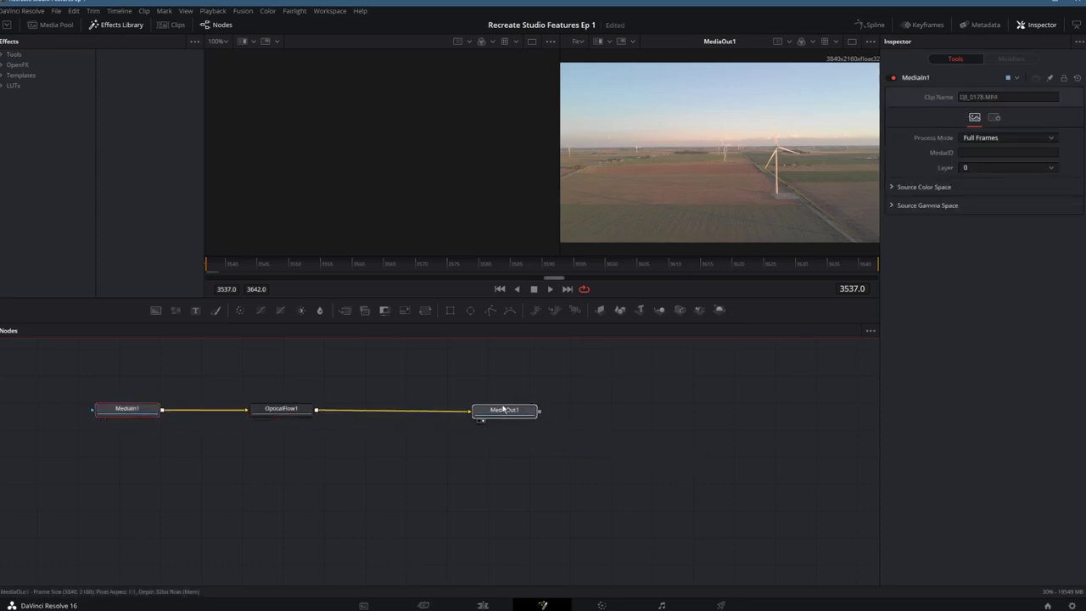
pyautogui.click(283, 413)
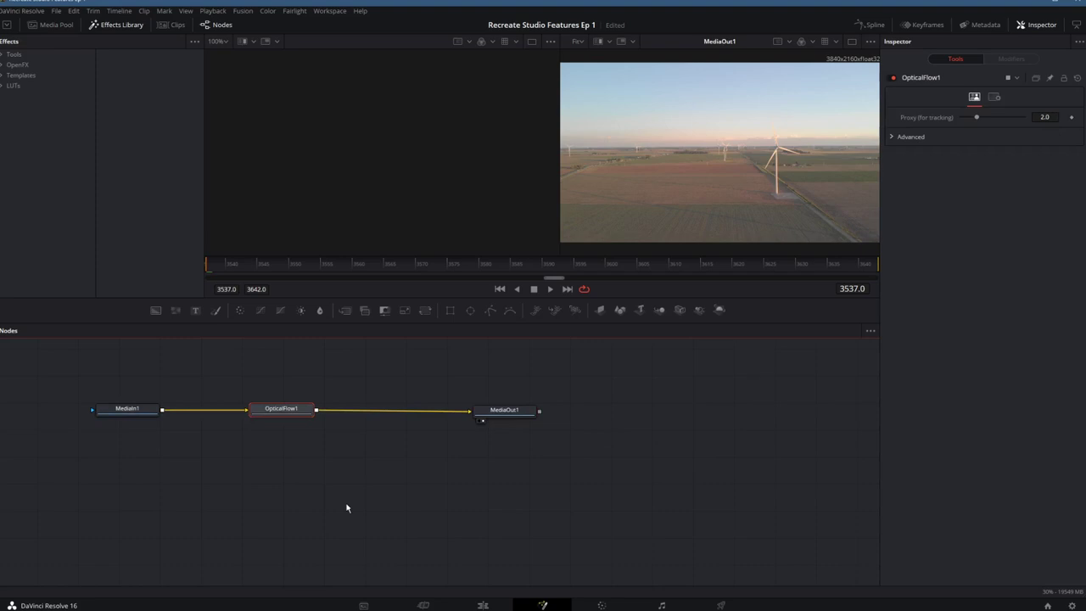
# Add a Time Speed node after OpticalFlow1 and nudge TimeSpeed1 and MediaOut1 into line
pyautogui.hotkey('shift', 'space')
pyautogui.write('op')
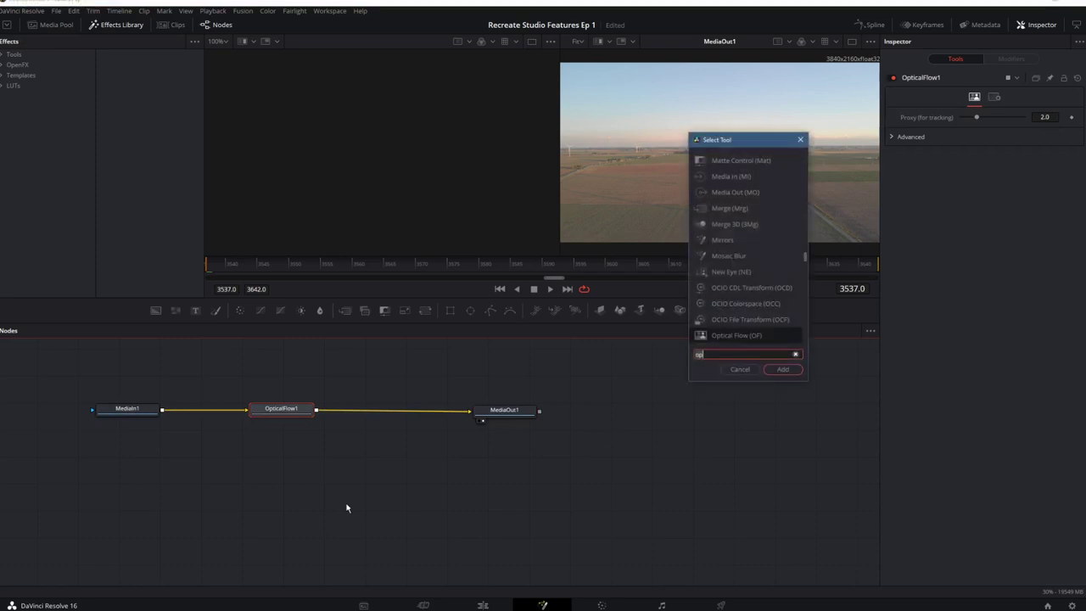
pyautogui.press('BackSpace')
pyautogui.press('BackSpace')
pyautogui.write('timesp')
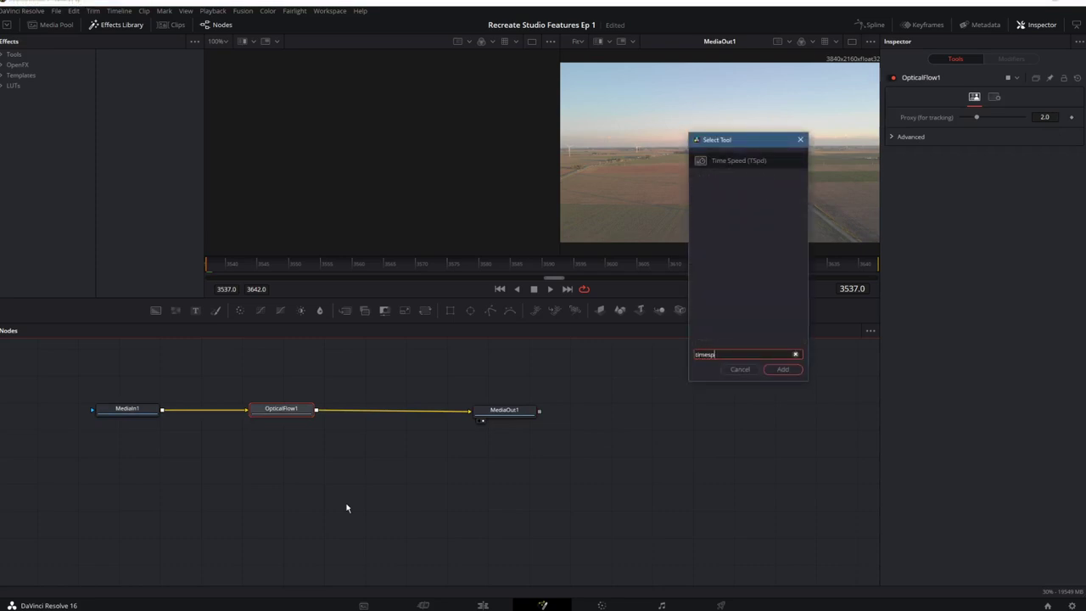
pyautogui.press('Return')
pyautogui.moveTo(361, 415); pyautogui.dragTo(392, 414)
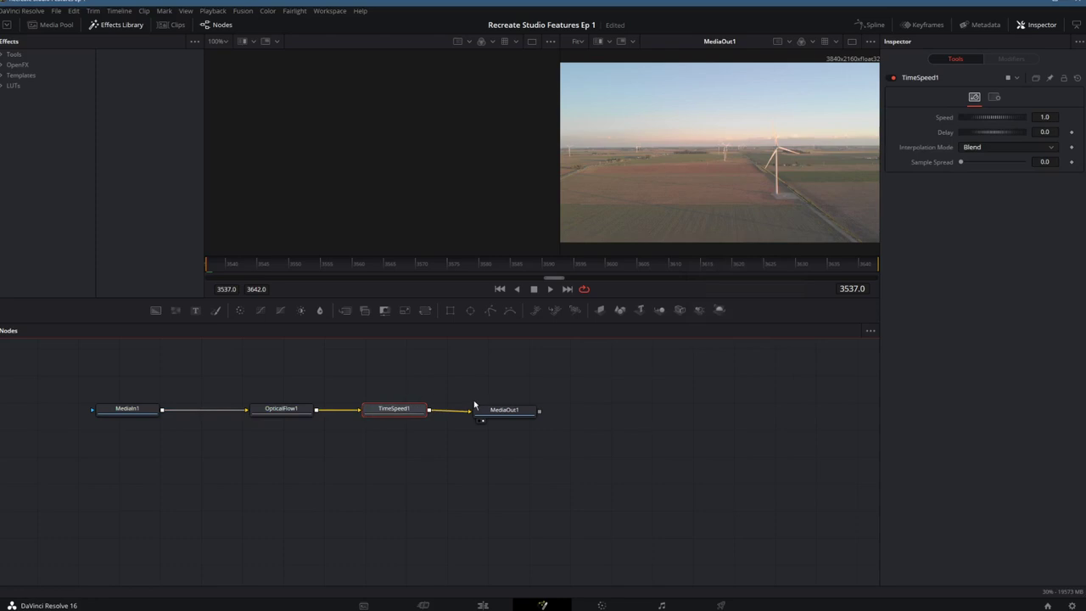
pyautogui.moveTo(475, 409); pyautogui.dragTo(486, 409)
# Set TimeSpeed1 to speed 0.5 with Flow interpolation and play the slowed clip
pyautogui.click(1045, 117)
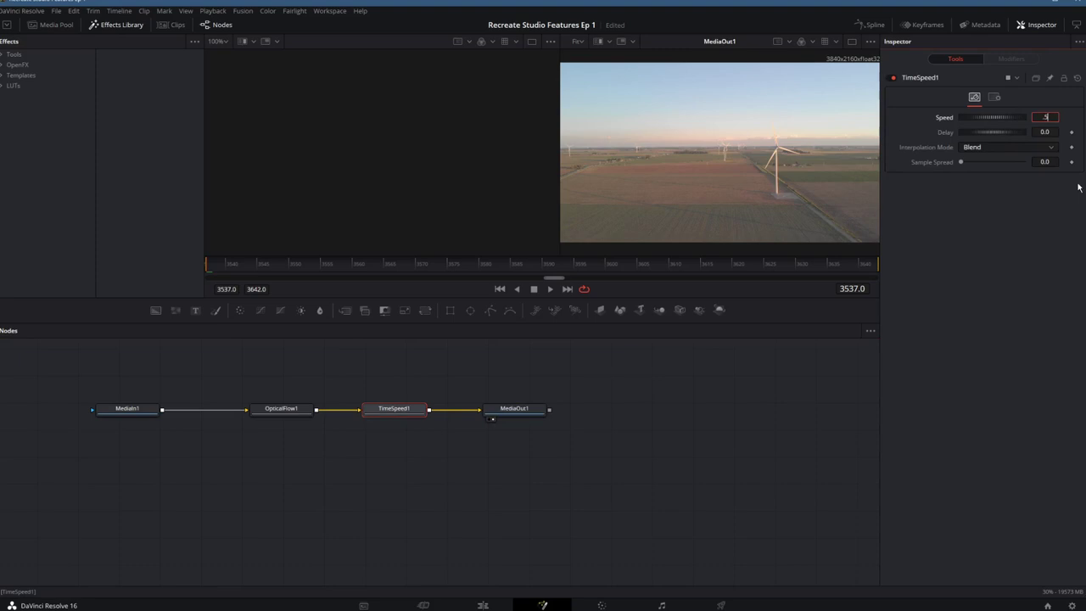
pyautogui.press('Tab')
pyautogui.click(1003, 148)
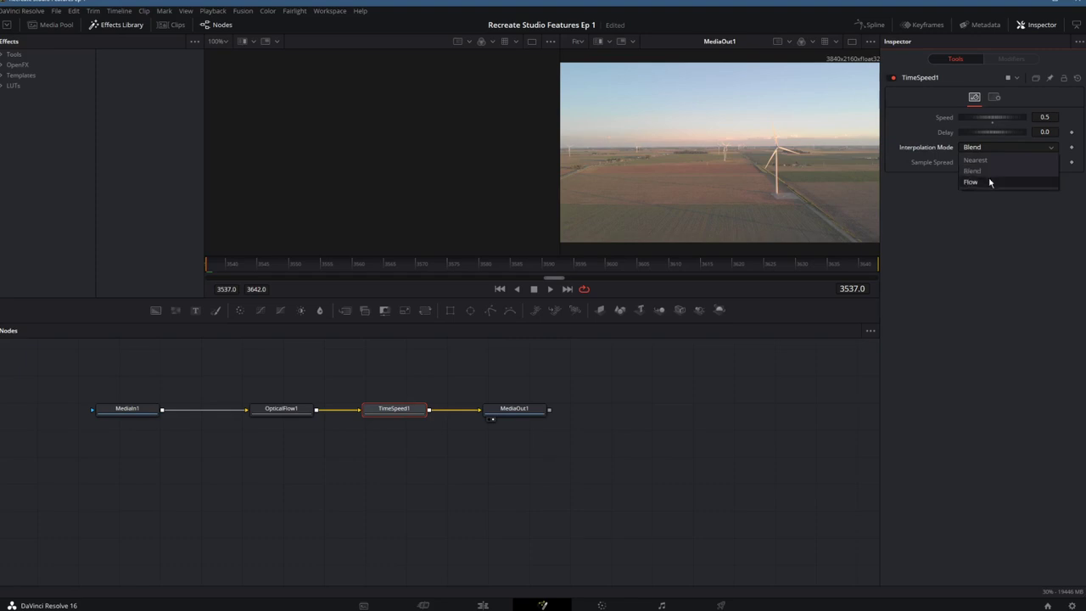
pyautogui.click(989, 182)
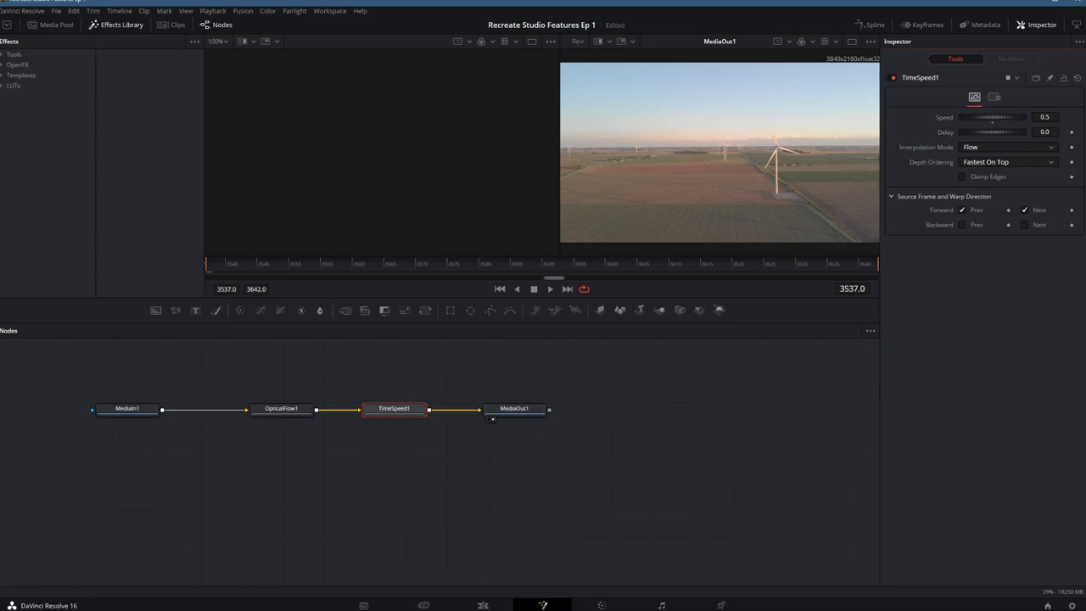
pyautogui.press('space')
# Switch back to the Edit page to see Timeline 2 with the retimed drone clip
pyautogui.click(489, 606)
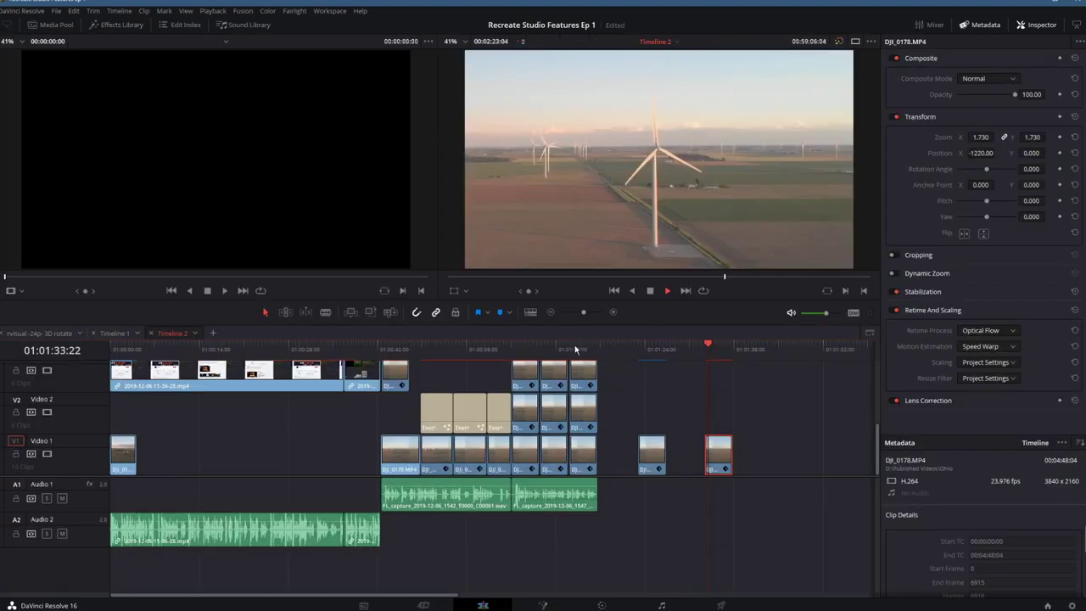